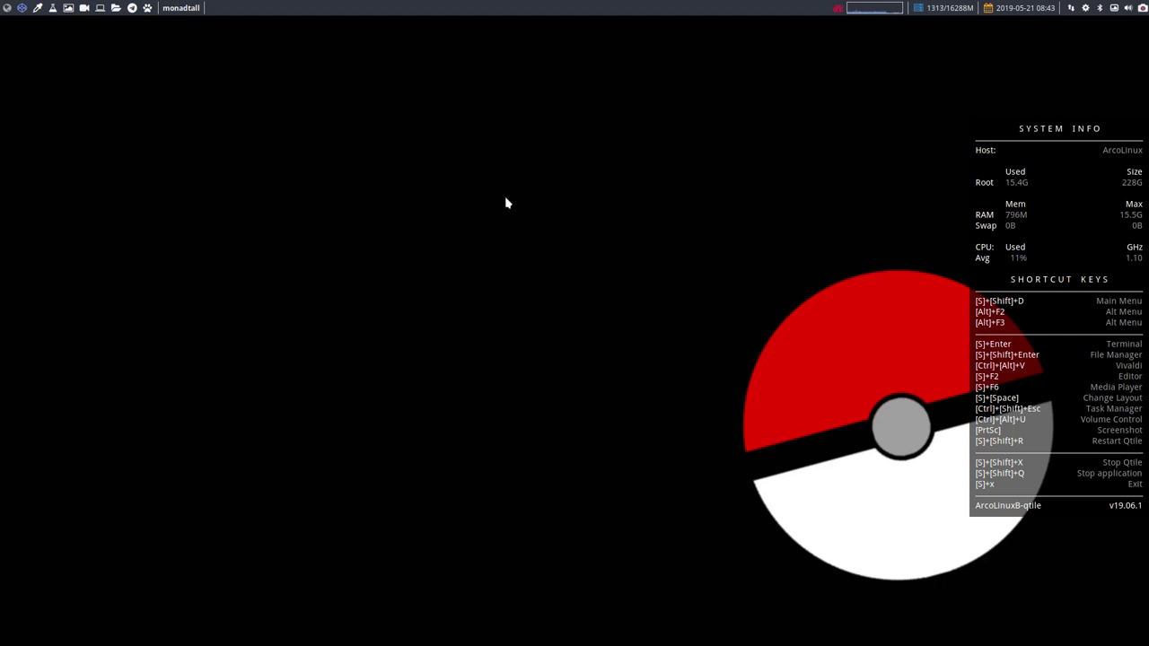
Step: Open a terminal window to check its background transparency, and close it
key(super+Return)
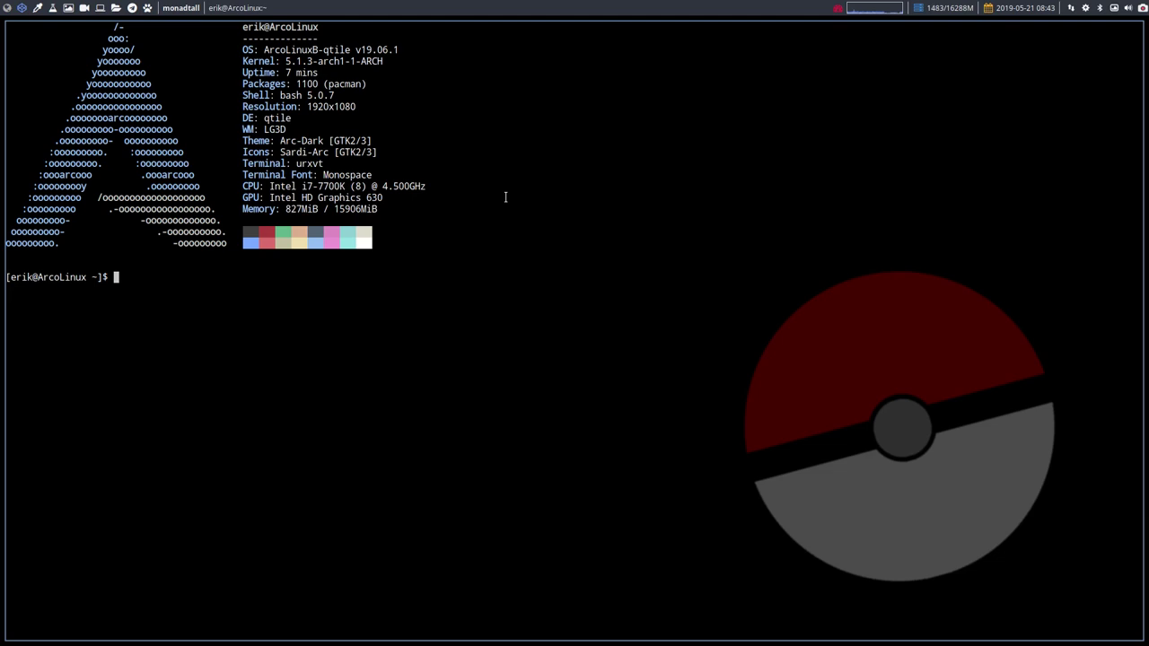
key(super+shift+q)
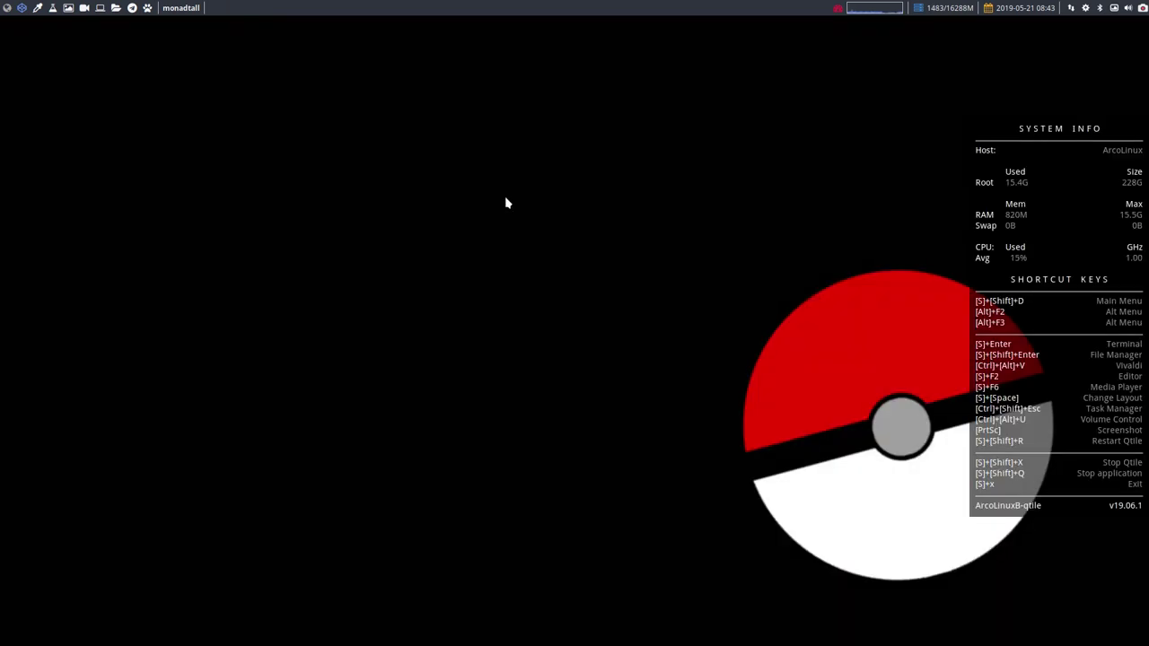
Step: Open compton.conf from the qtile configuration's scripts folder in the text editor
key(super+shift+Return)
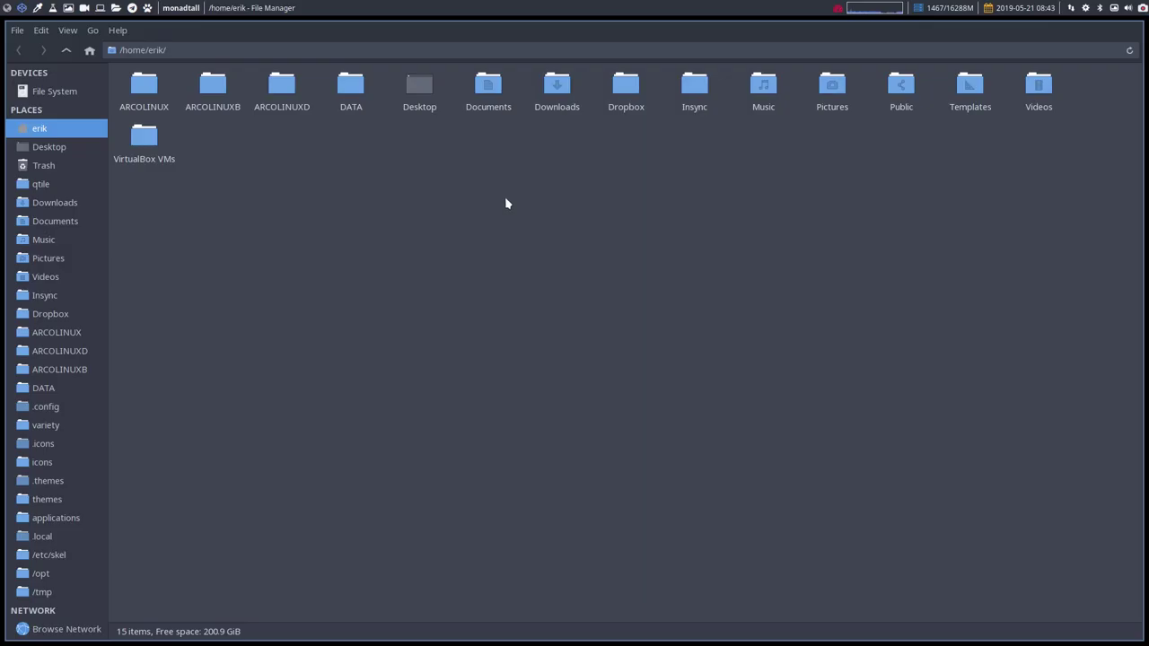
click(81, 188)
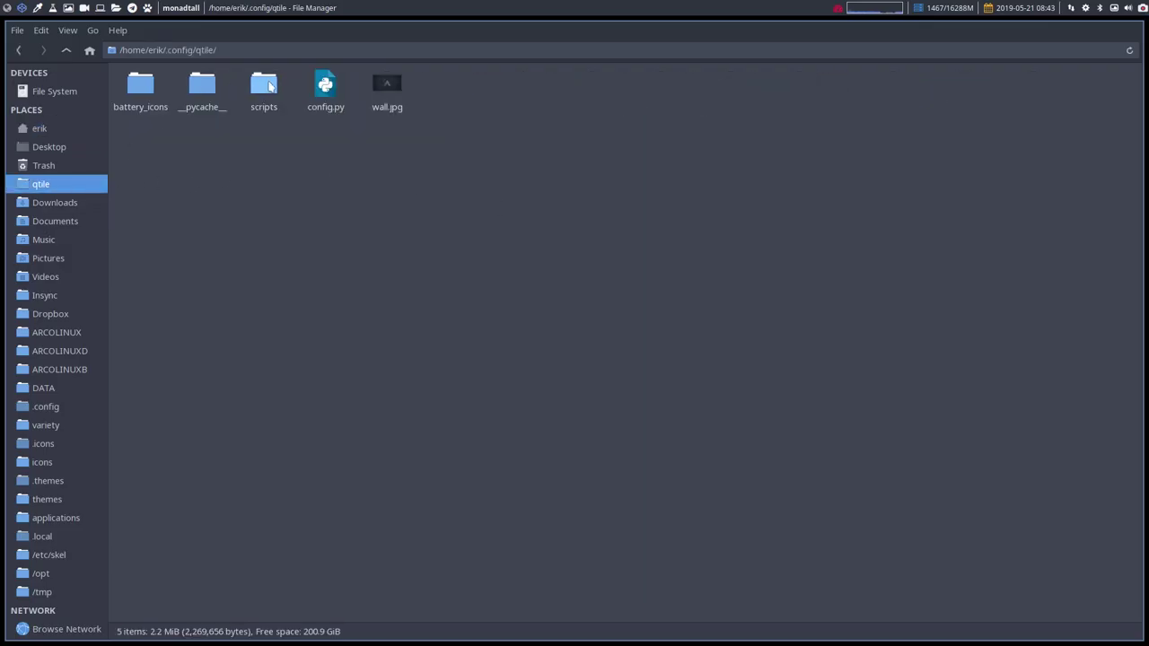
click(269, 86)
double_click(269, 86)
double_click(295, 85)
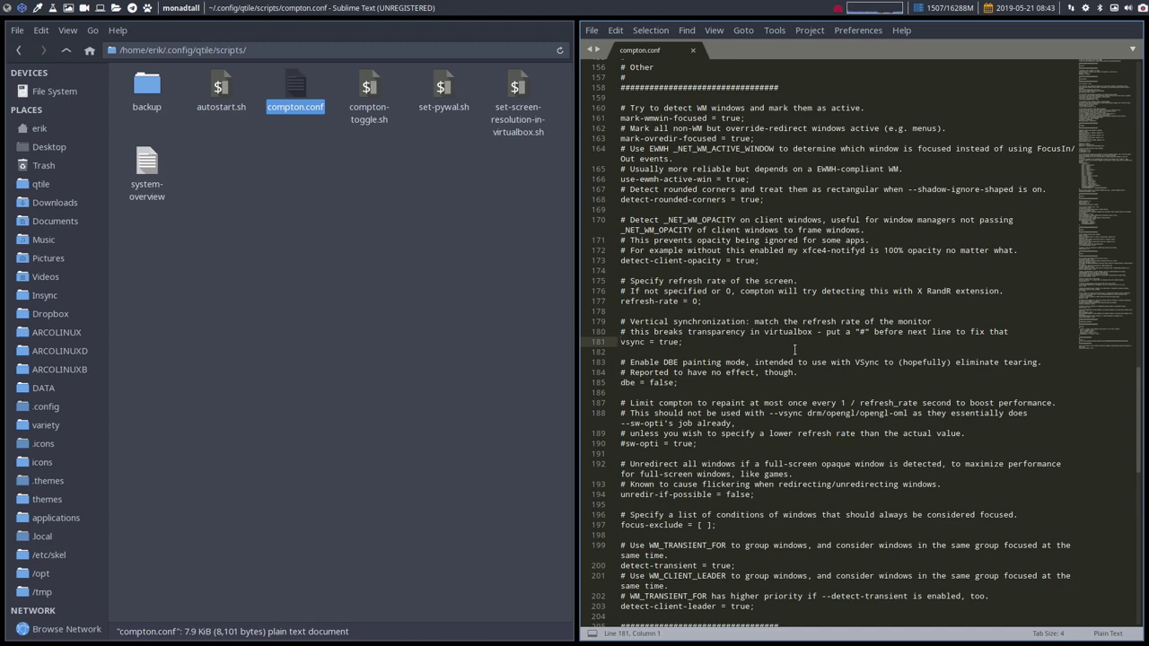
Step: Find "virtu" in compton.conf, comment out the vsync = true line below the match with #, and save and close the file
key(ctrl+f)
text(virtu)
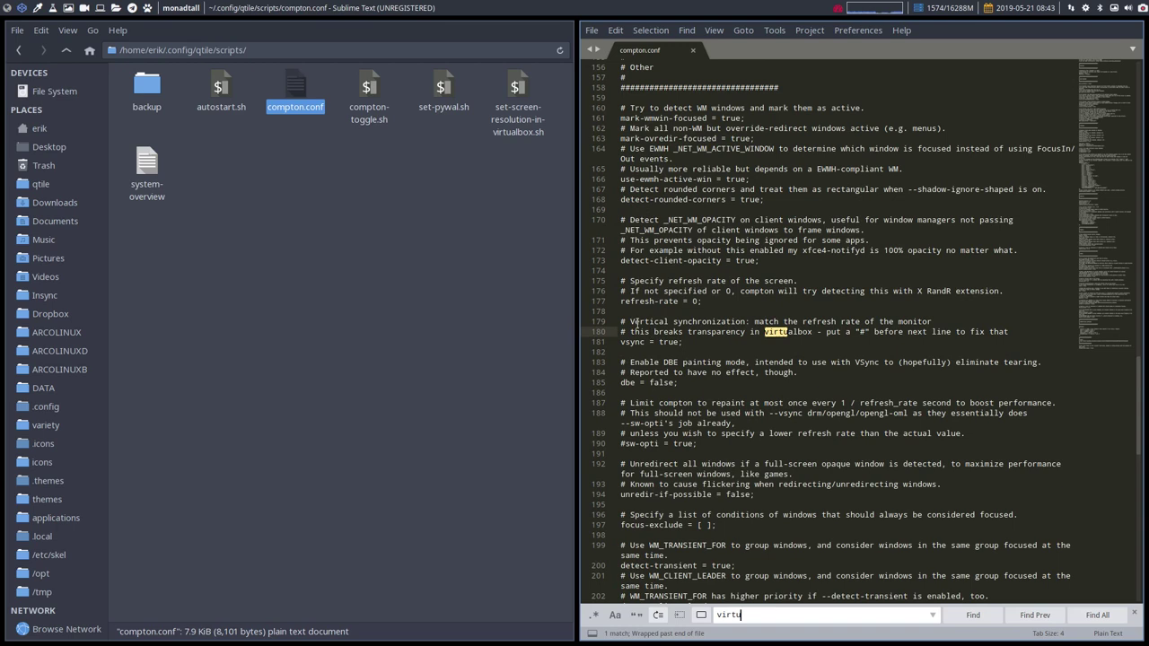
drag(688, 348, 620, 322)
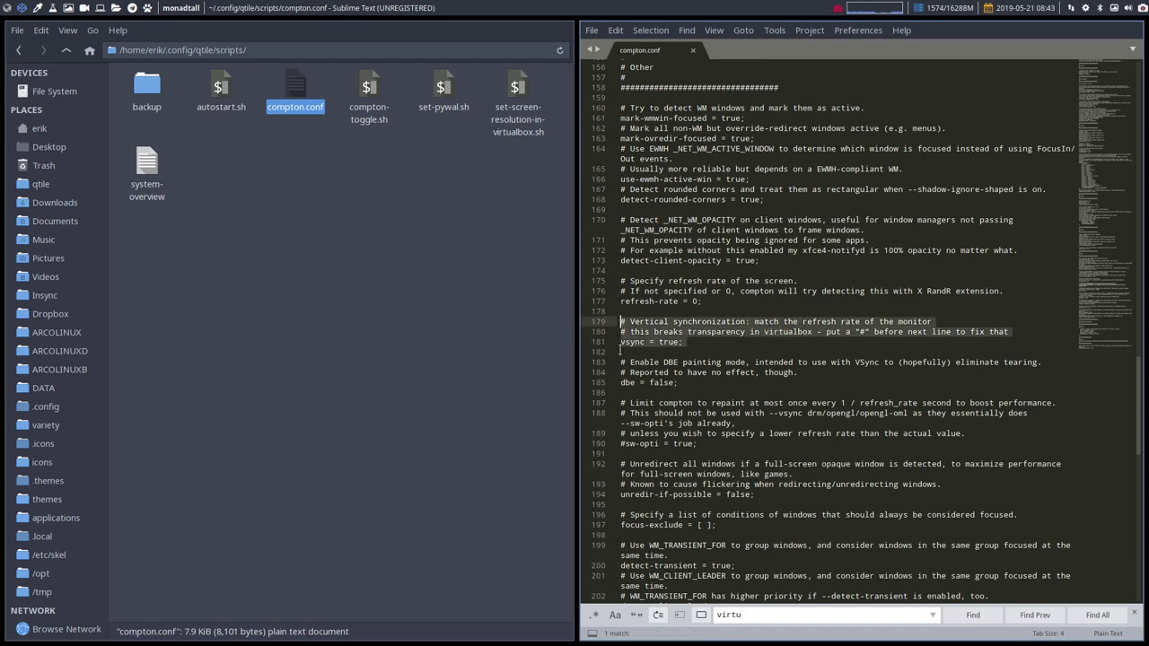
click(653, 332)
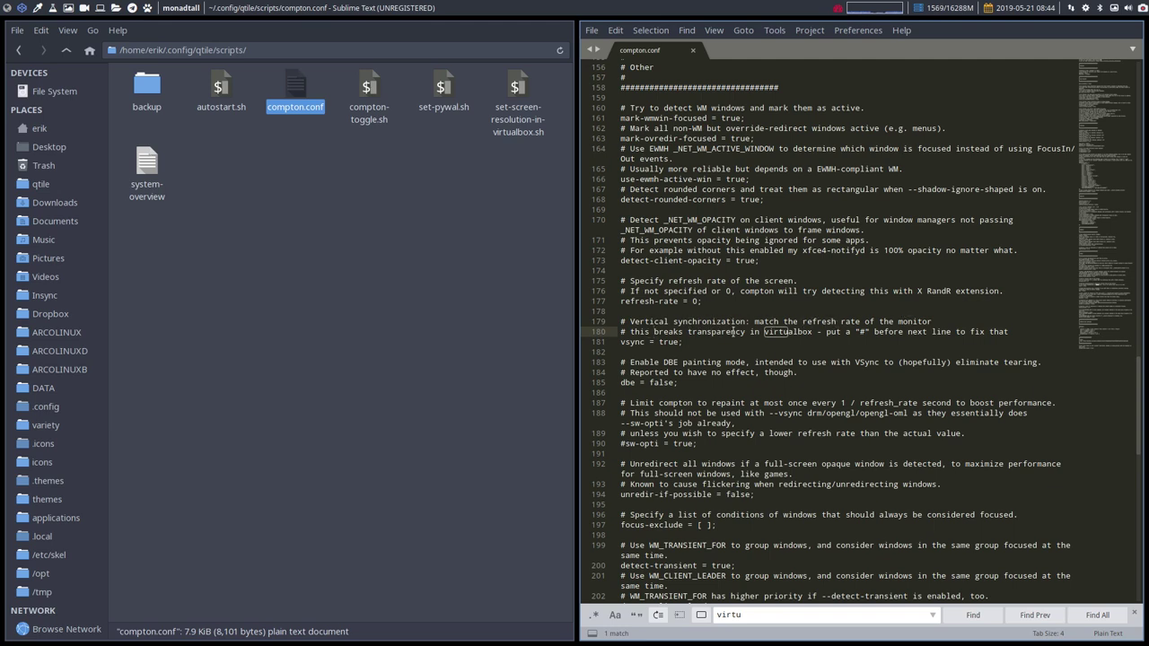
click(620, 342)
text(#)
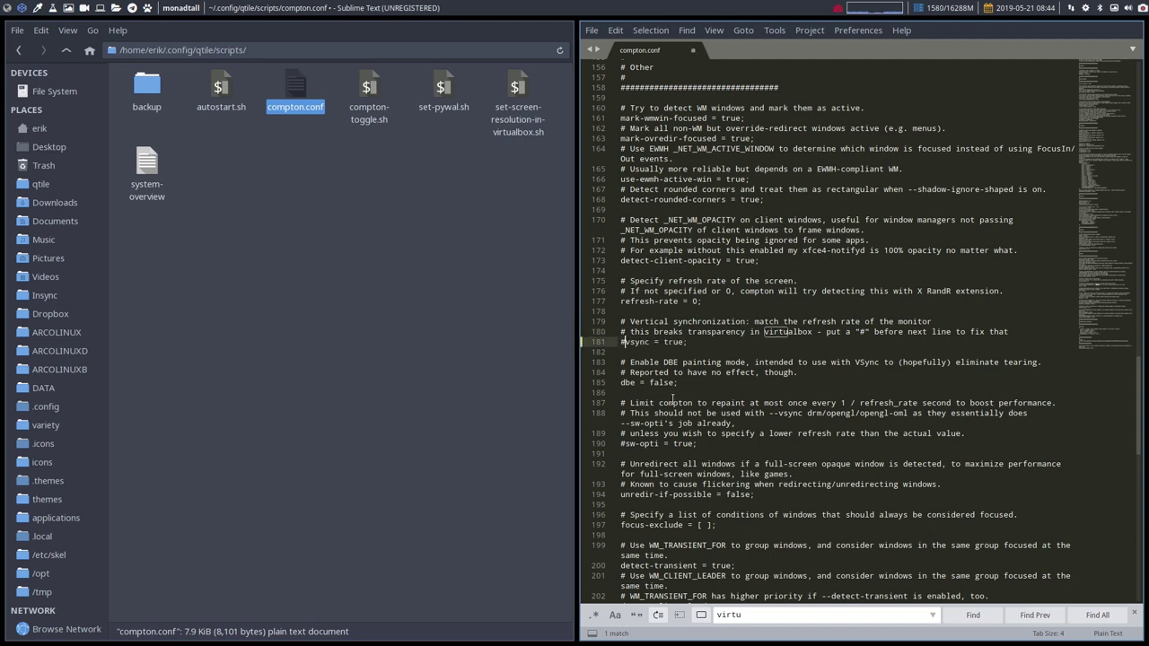
key(ctrl+s)
key(super+q)
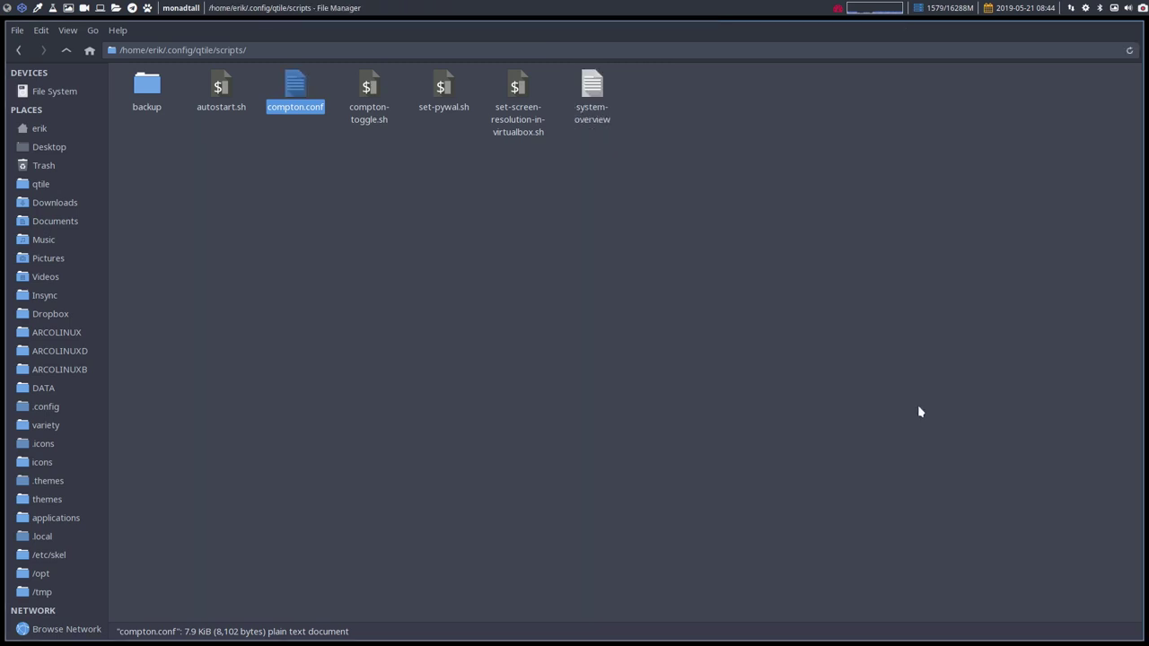
Step: Open autostart.sh and copy the command compton --config $HOME/.config/qtile/scripts/compton.conf without its trailing ampersand
click(225, 87)
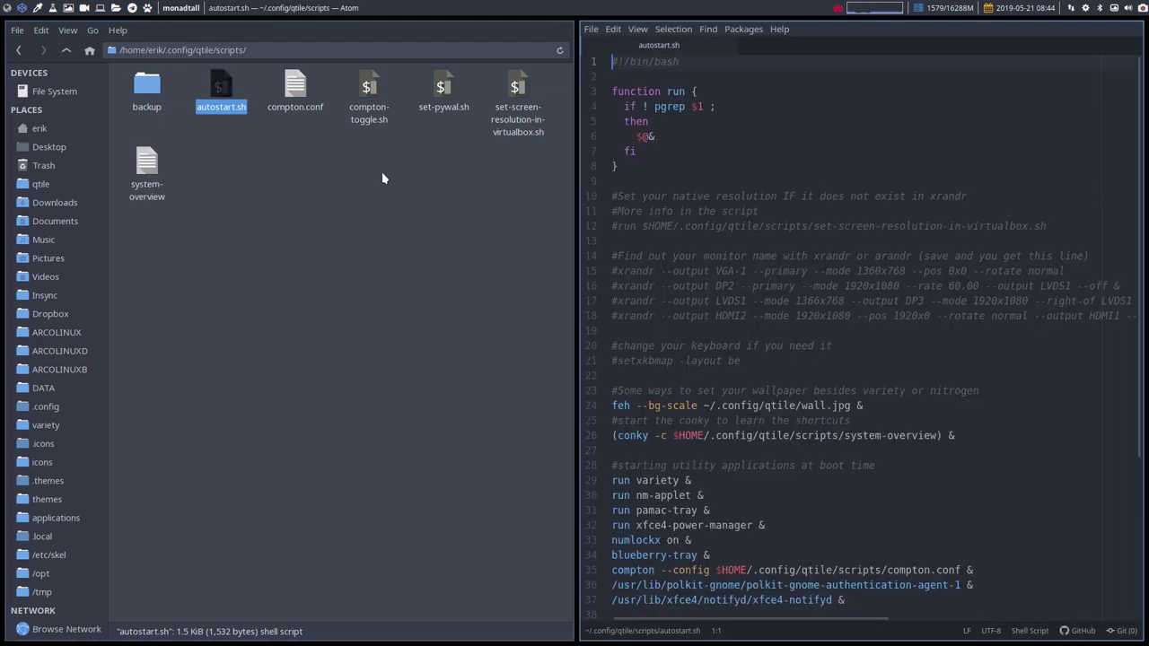
scroll(776, 443, down, 2)
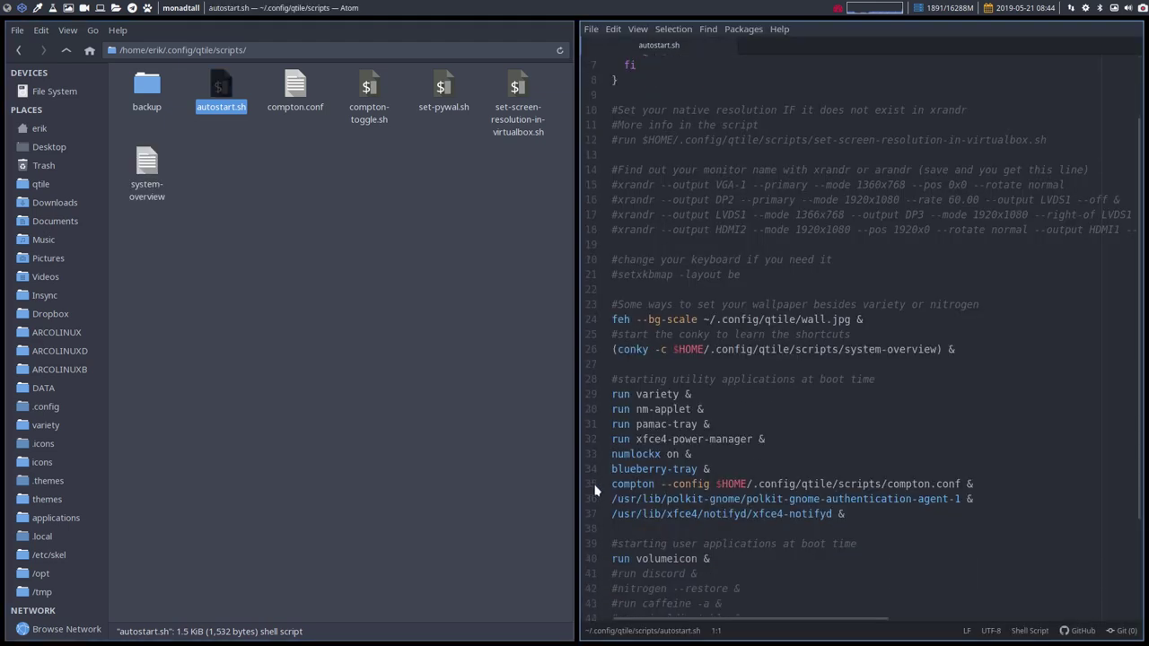
drag(613, 484, 963, 483)
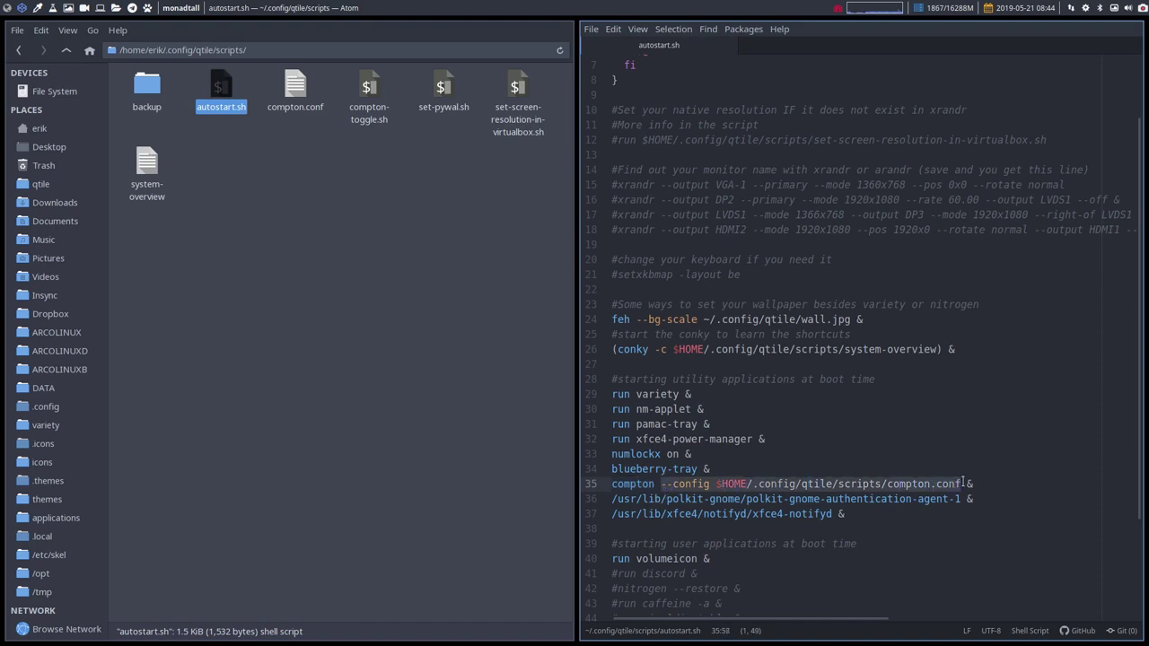
click(972, 484)
drag(960, 484, 611, 484)
key(ctrl+c)
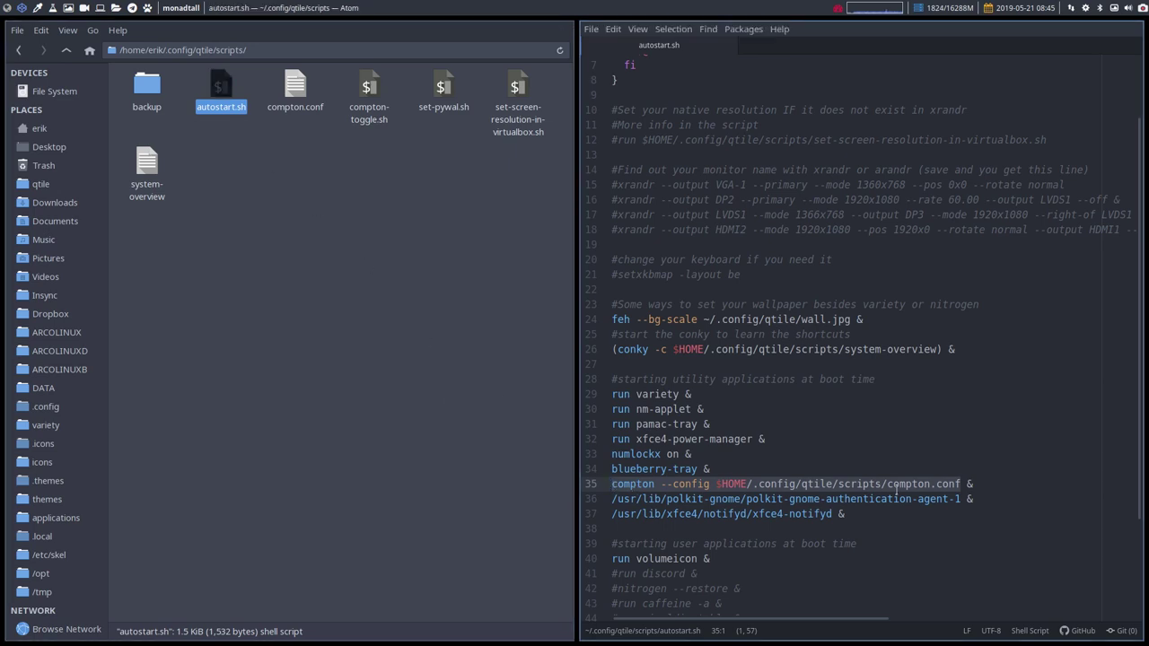
Step: Try to run the copied compton command in a new terminal on the third workspace
click(37, 8)
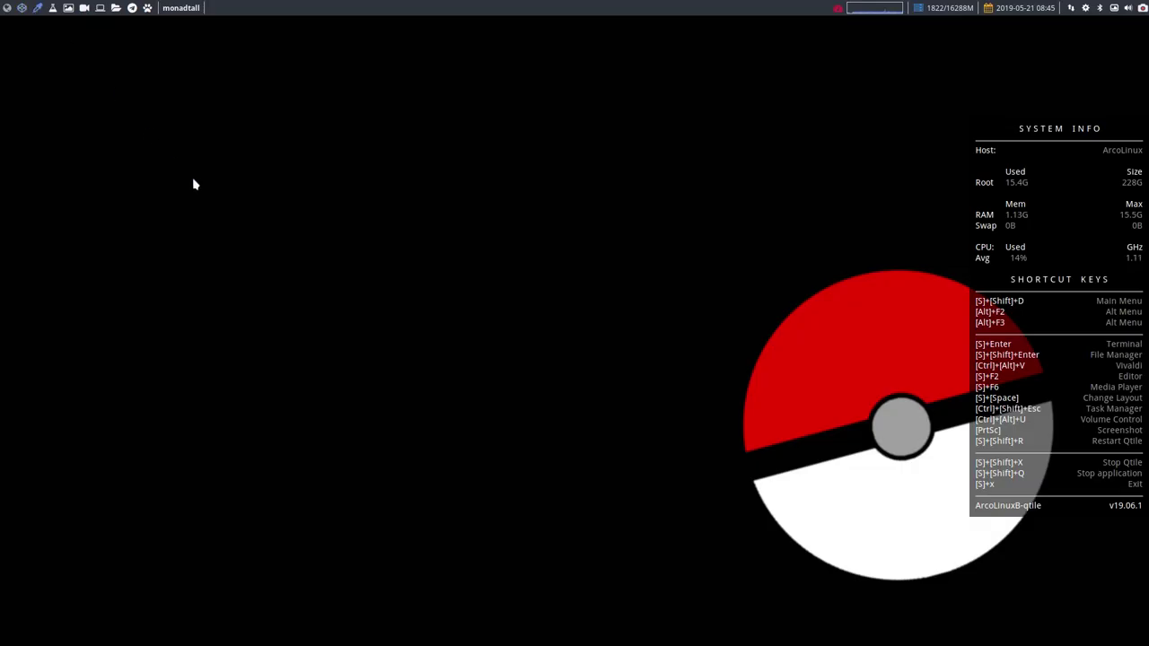
key(super+Return)
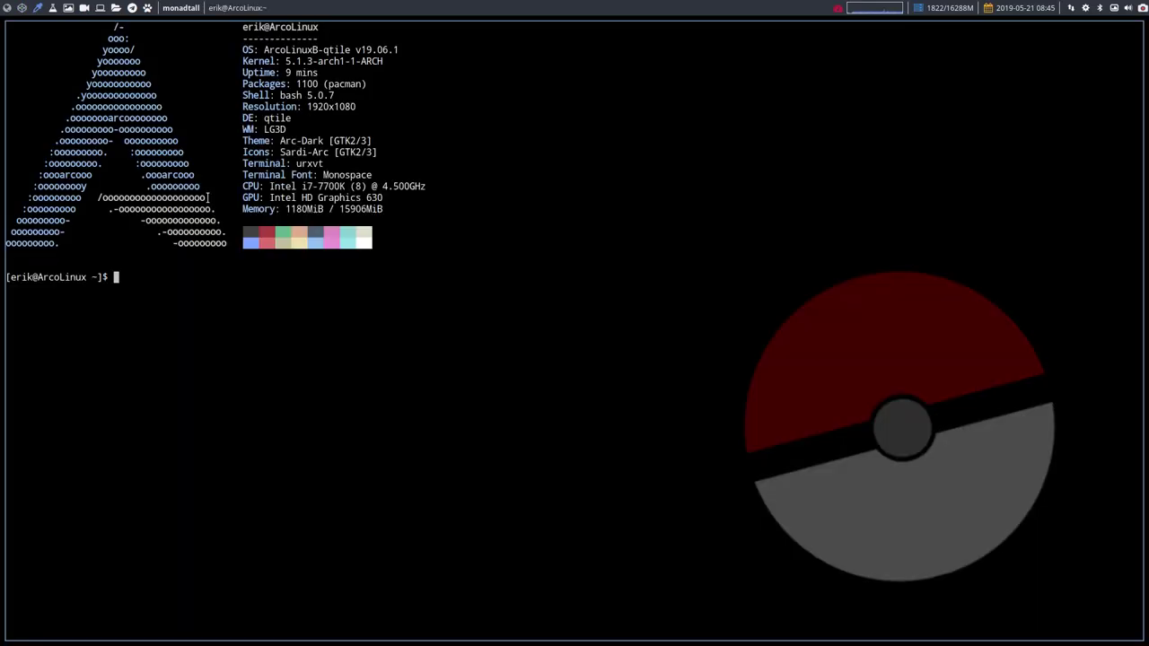
key(ctrl+shift+v)
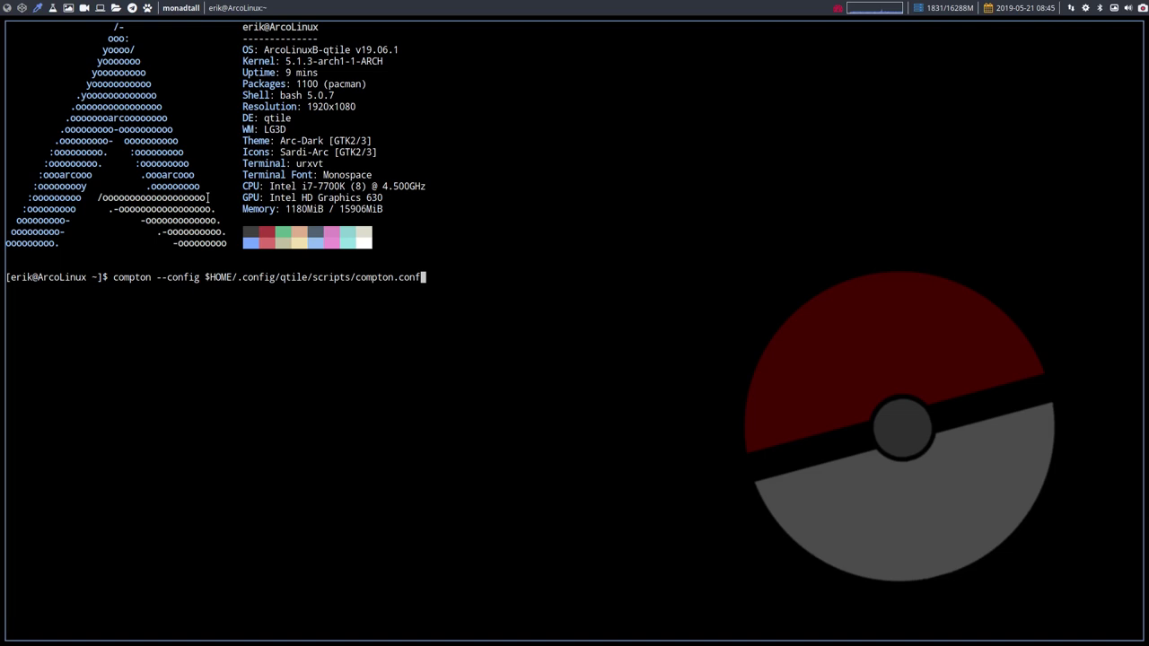
key(Return)
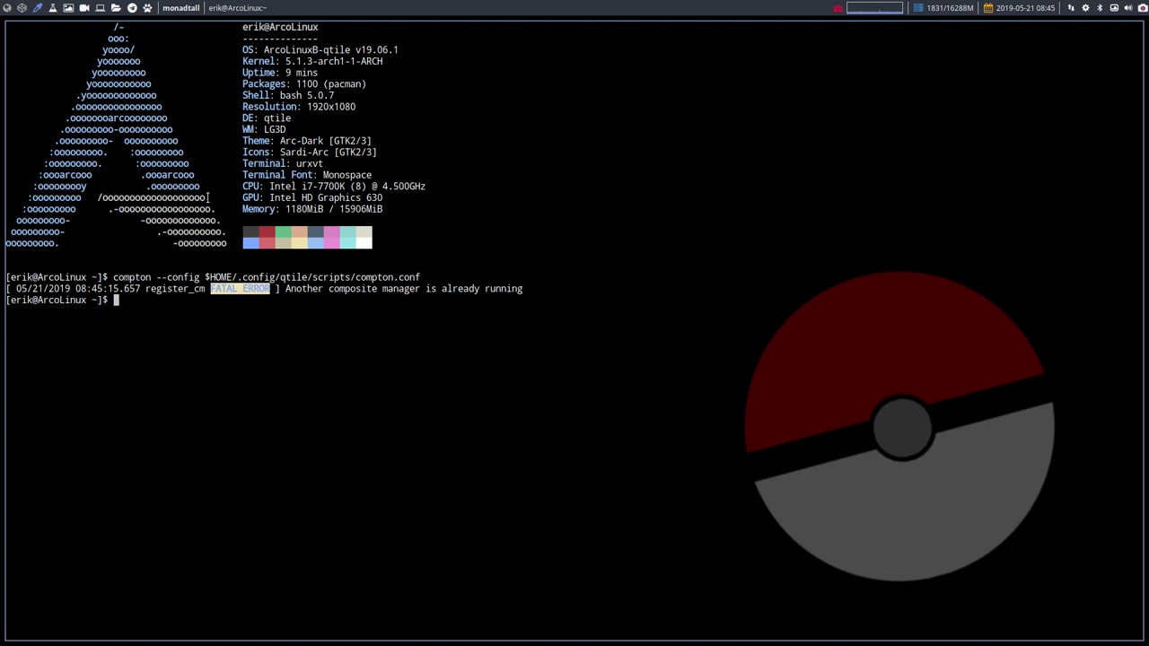
Step: Stop the running compositor with killall compton and rerun the compton command with the qtile configuration file
text(killall compton)
key(Return)
key(Up)
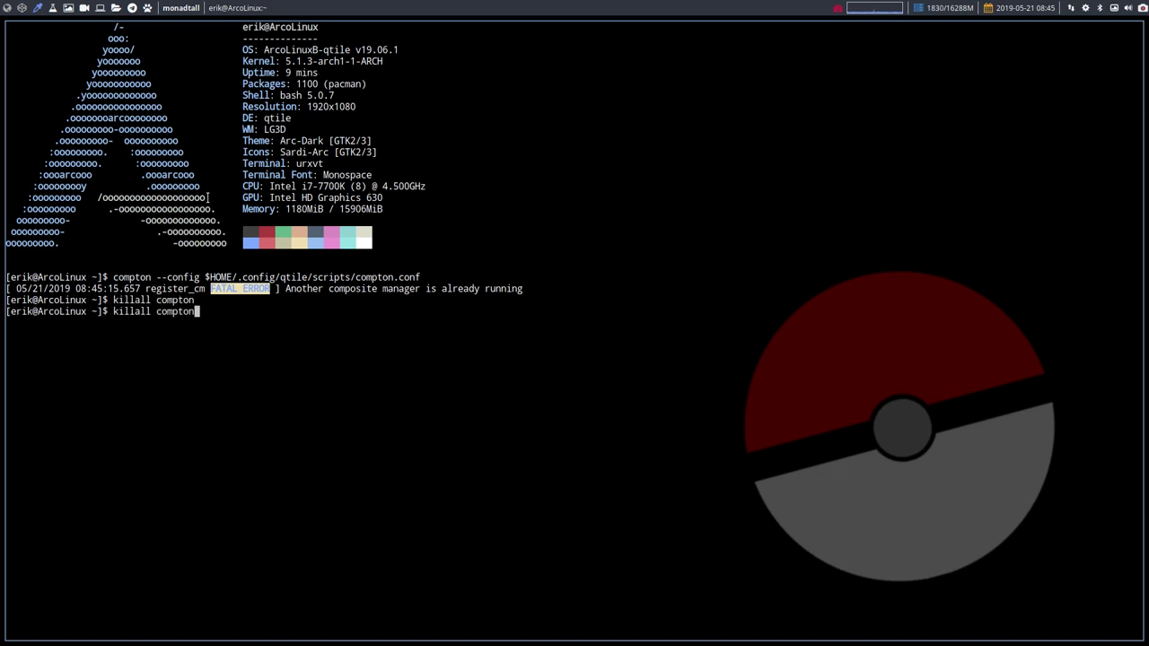
key(Up)
key(Return)
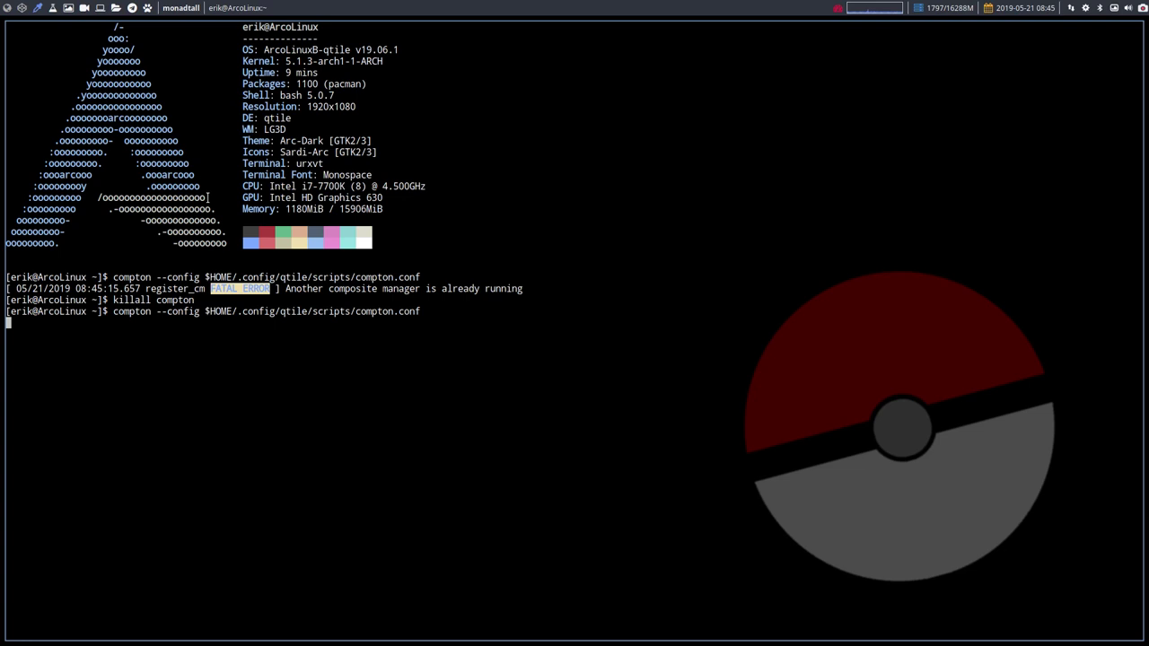
Step: Interrupt the foreground compton process and restart the same command in the background with &
key(ctrl+c)
key(Up)
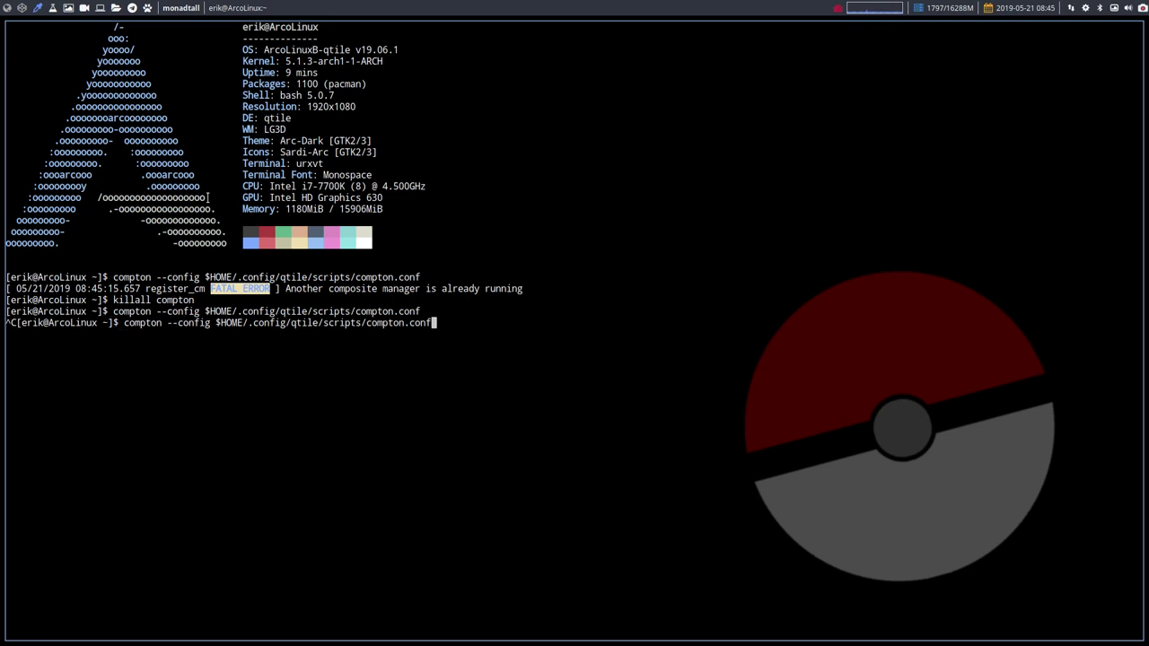
text(&)
key(Return)
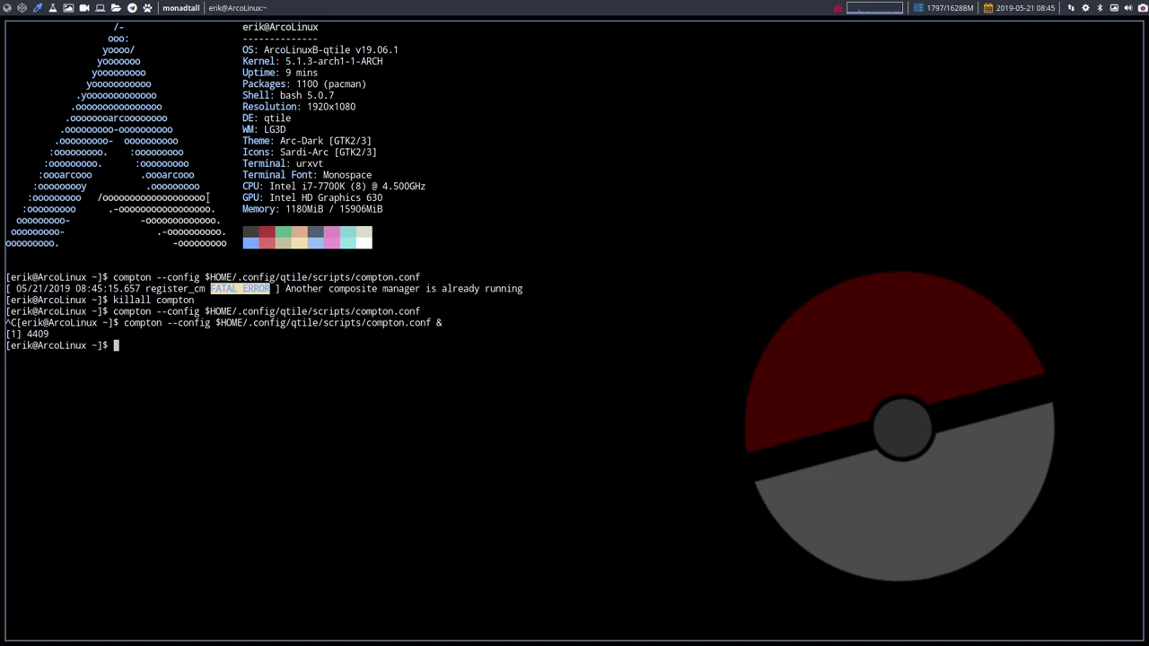
Step: Search the installed packages in the Package Manager for compton and view the files of its package
click(1087, 8)
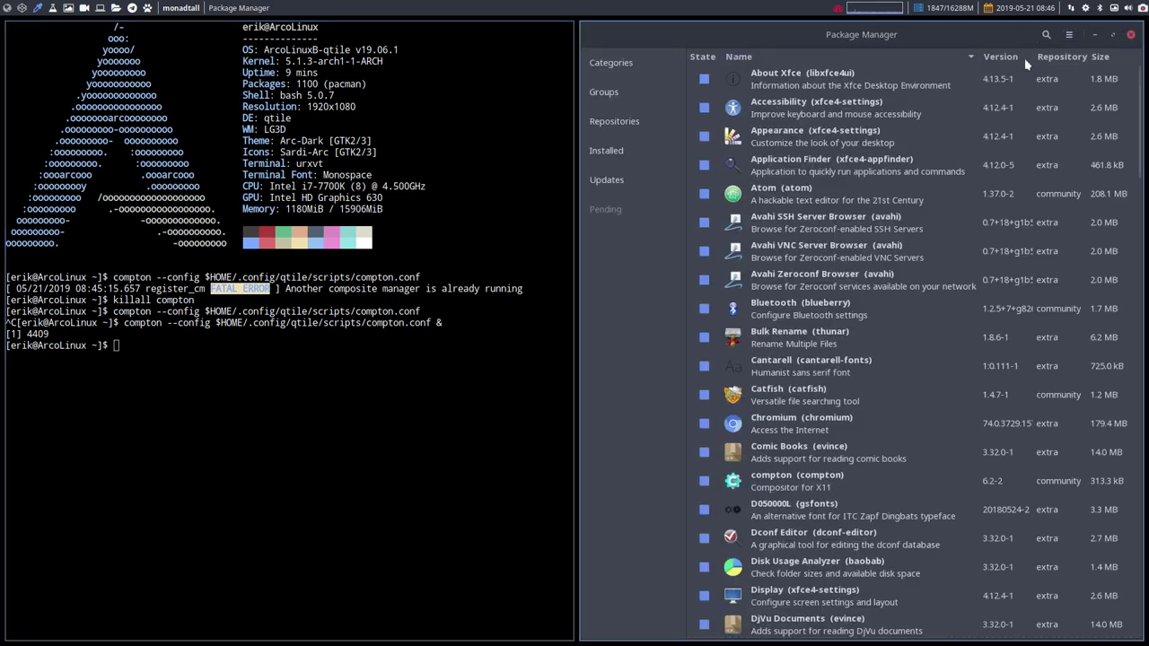
click(1045, 36)
text(compton)
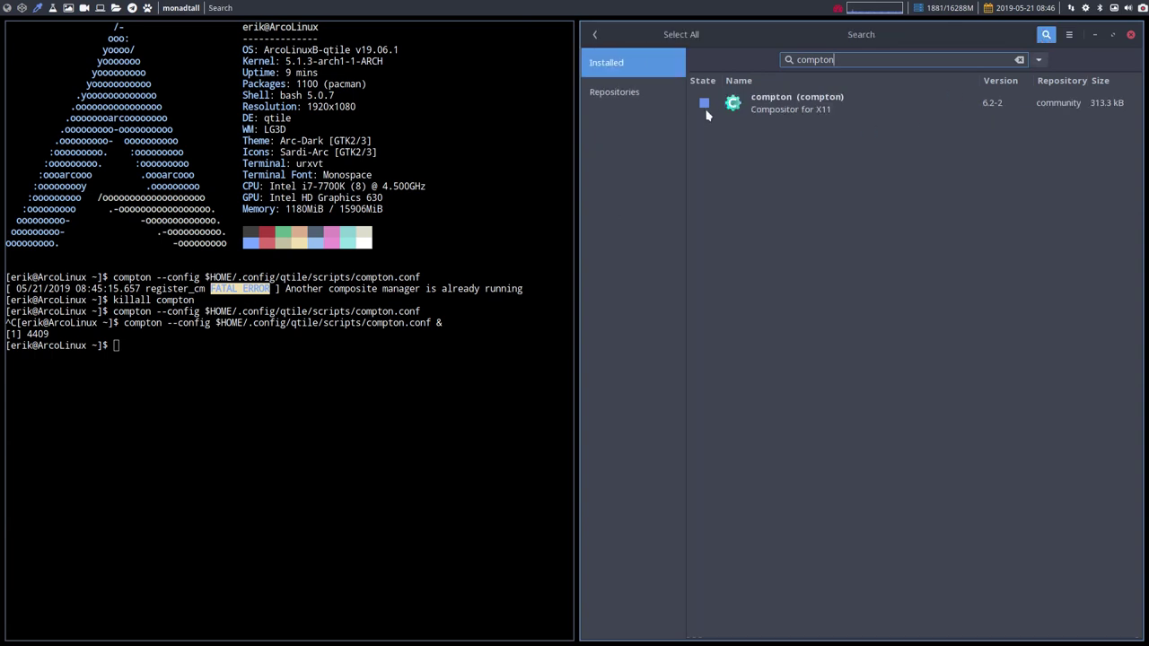
click(768, 106)
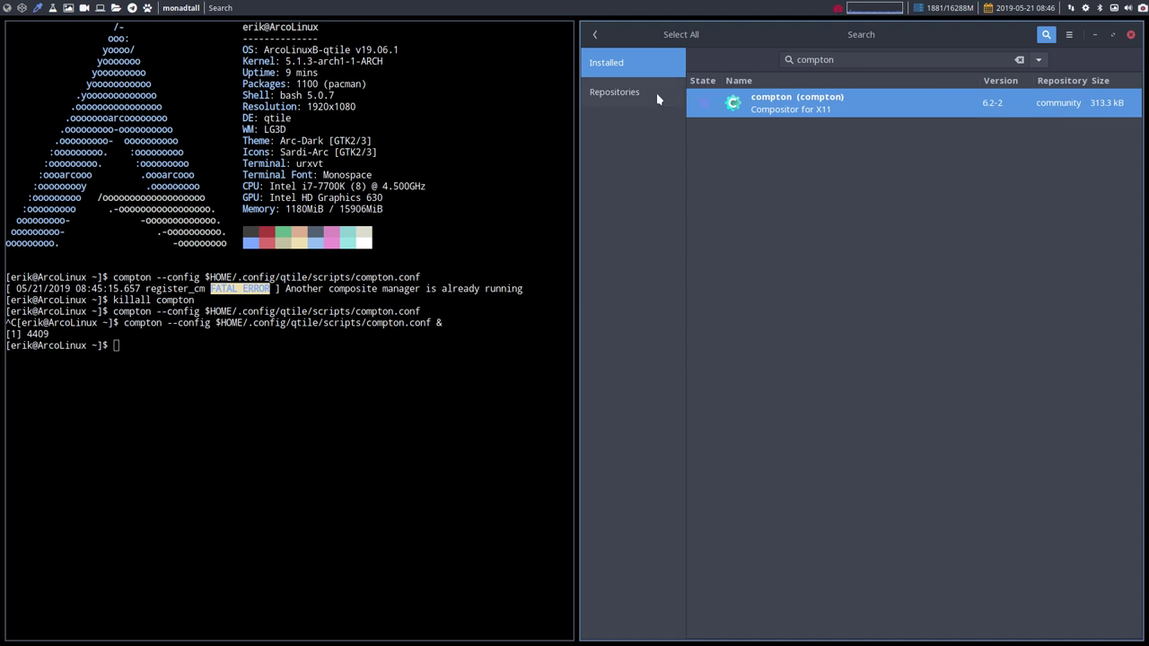
double_click(756, 104)
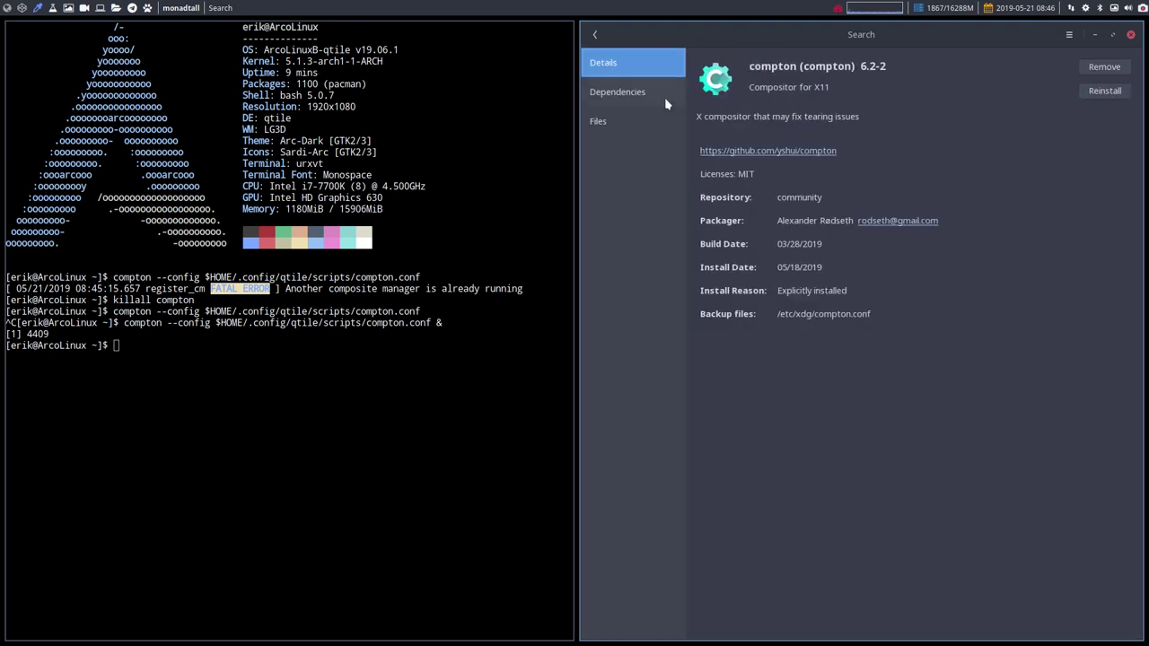
click(608, 132)
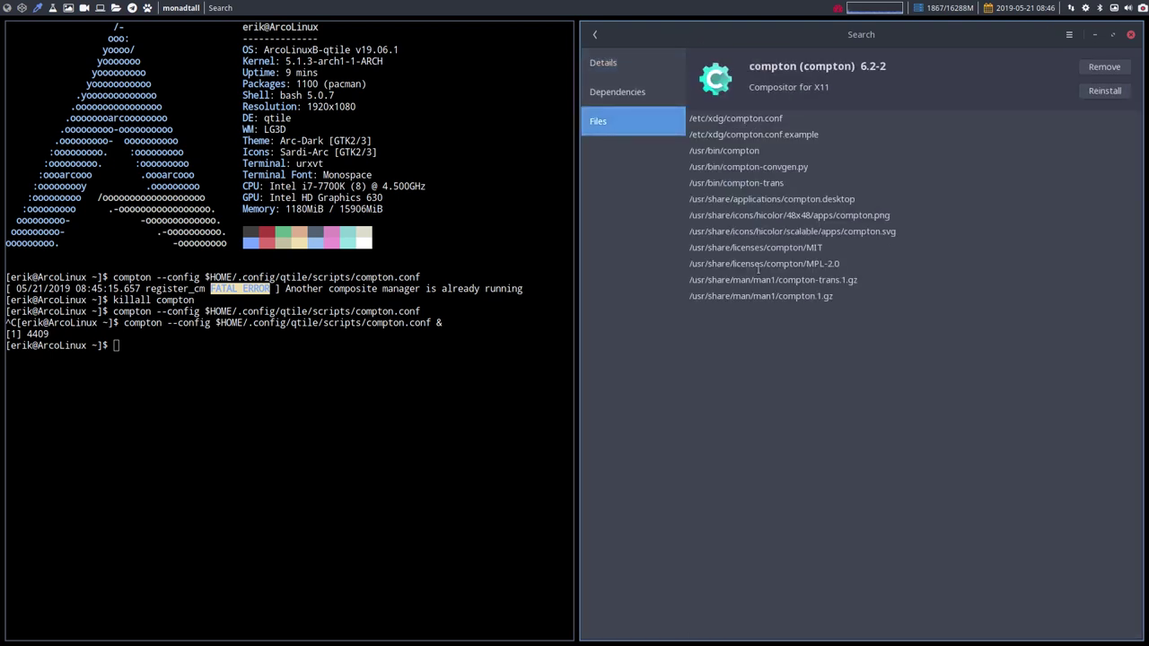
Step: Open the yshui/compton GitHub page from the package details and examine its list of open issues
click(626, 68)
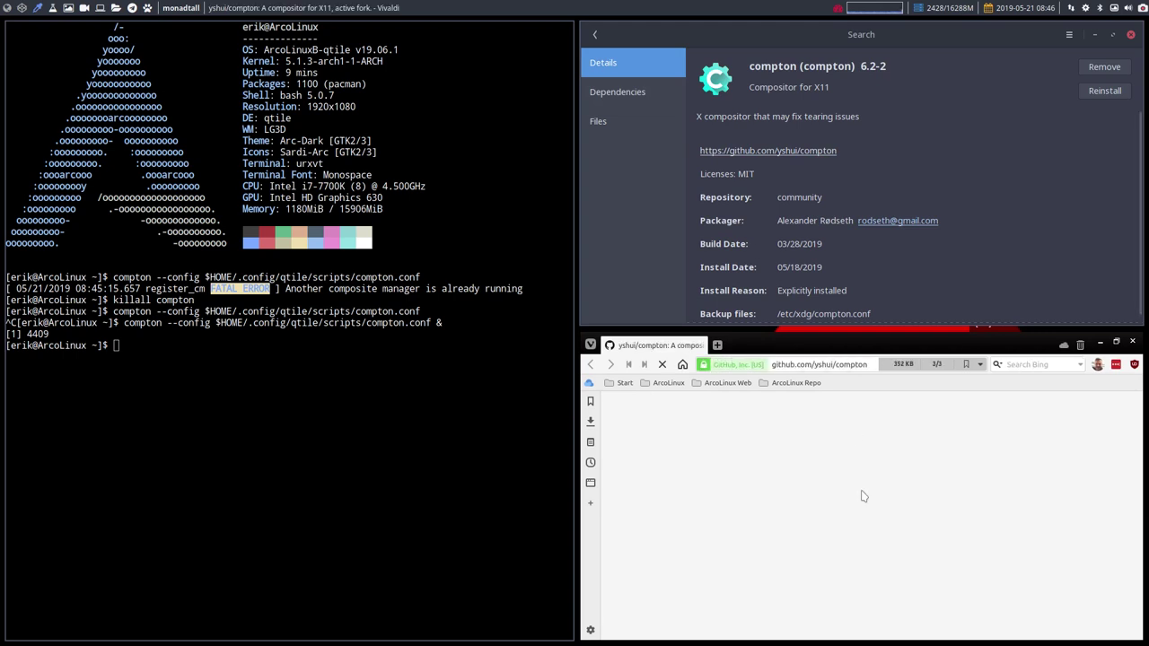
scroll(861, 498, down, 3)
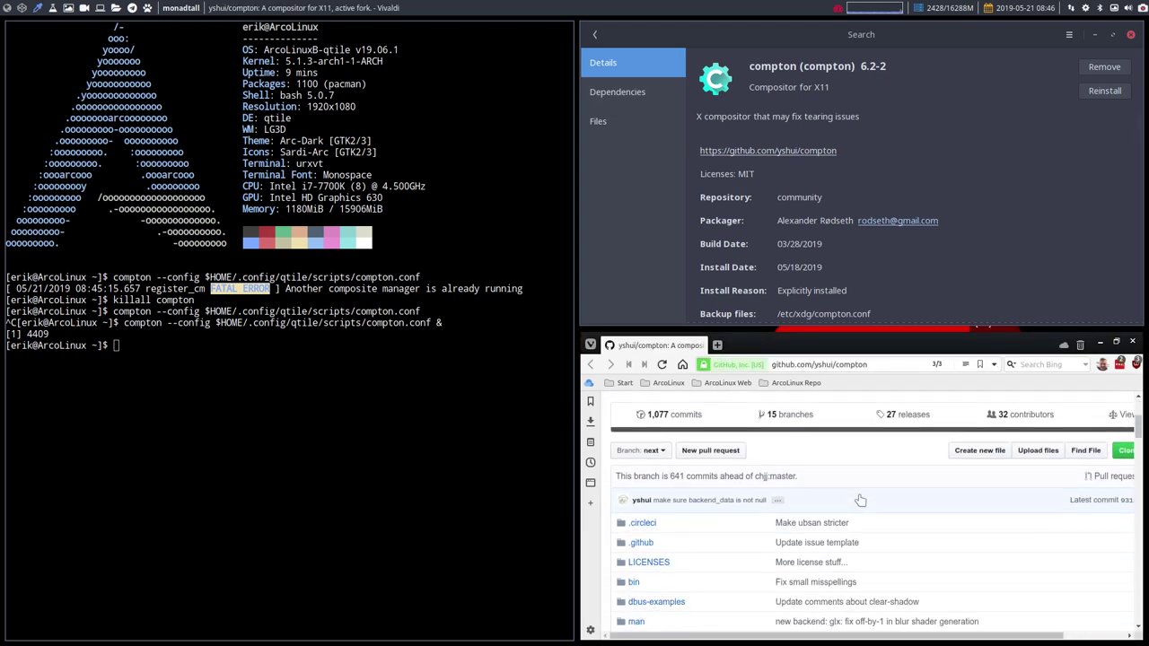
scroll(860, 500, up, 4)
click(693, 487)
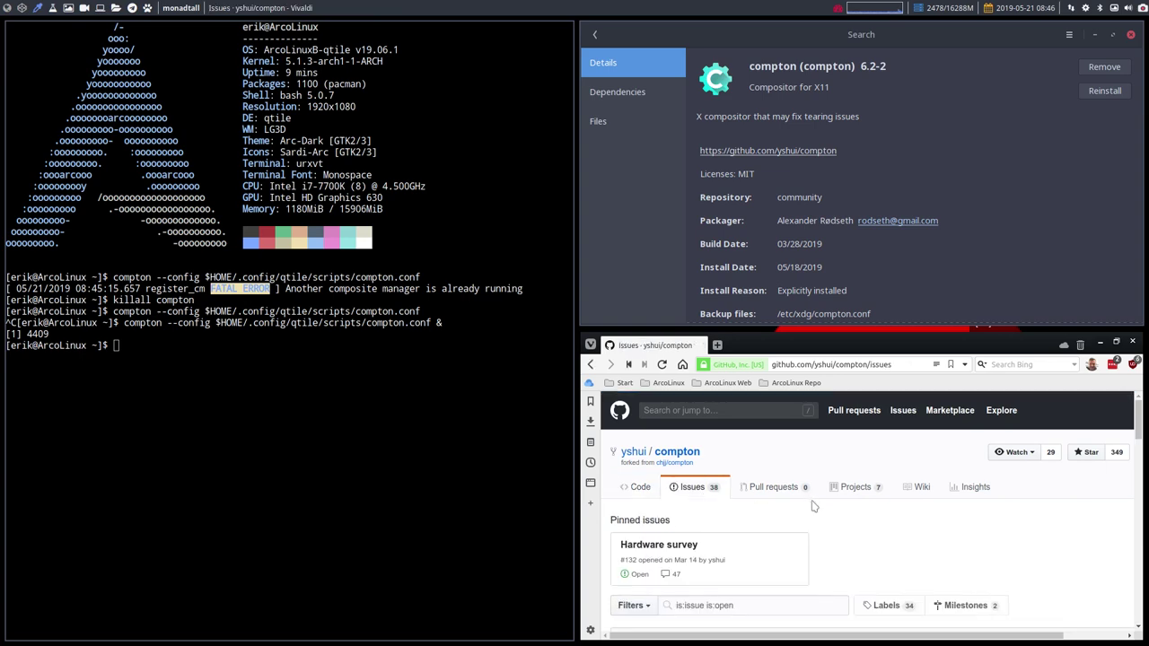
key(super+f)
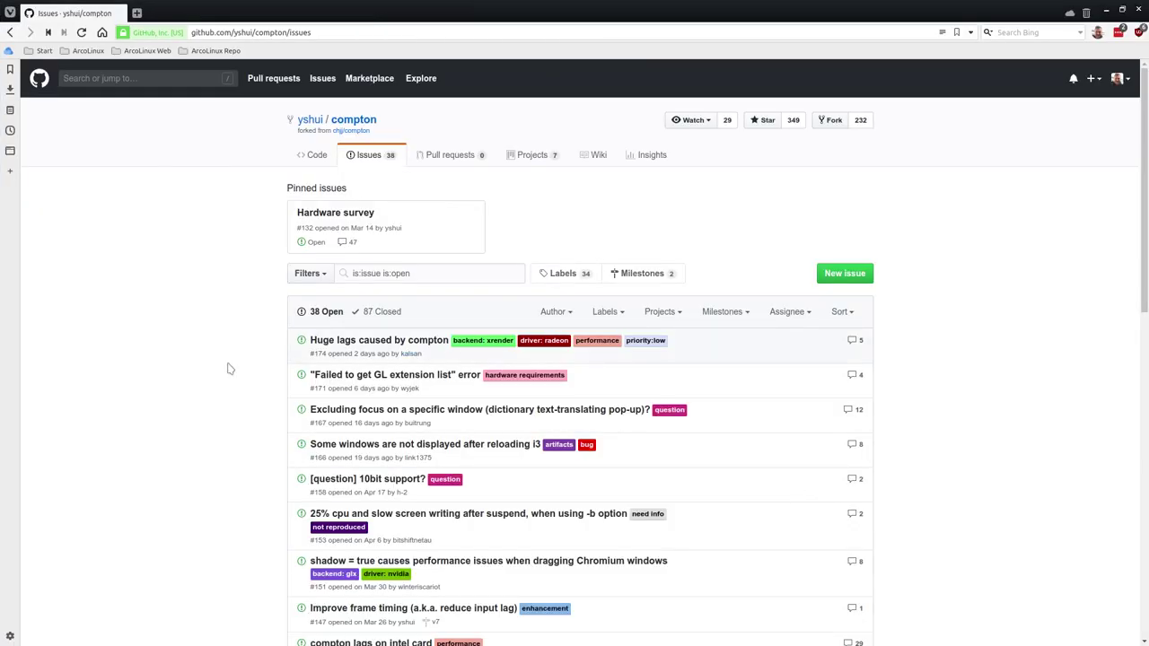
scroll(229, 369, down, 5)
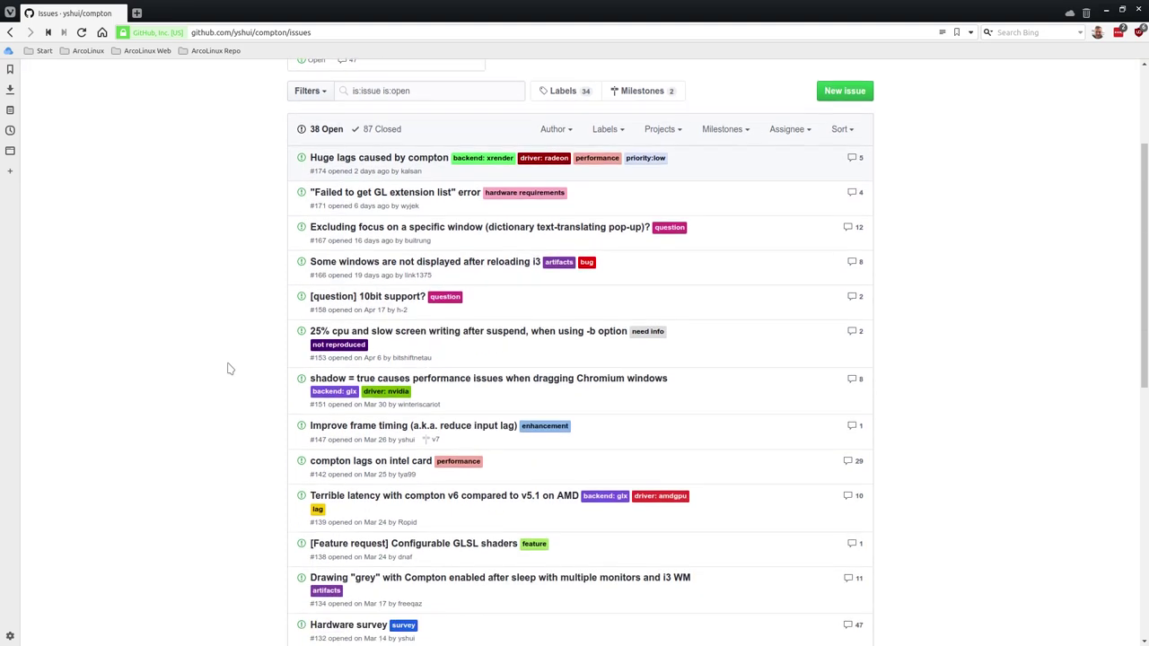
scroll(231, 366, up, 1)
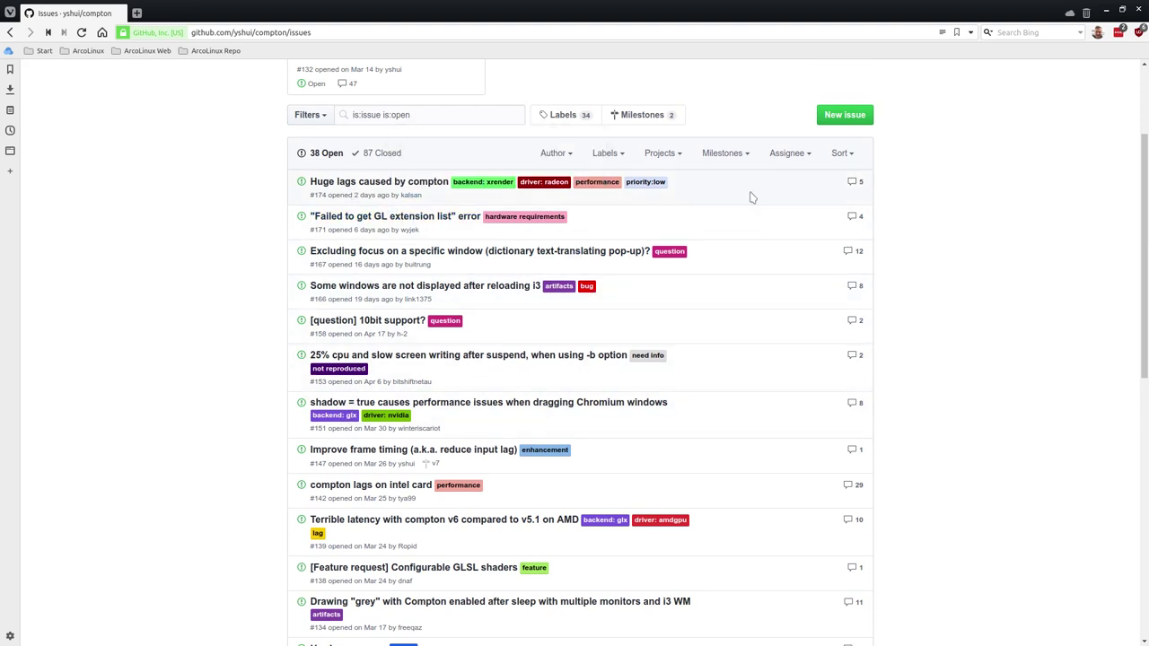
scroll(815, 438, down, 3)
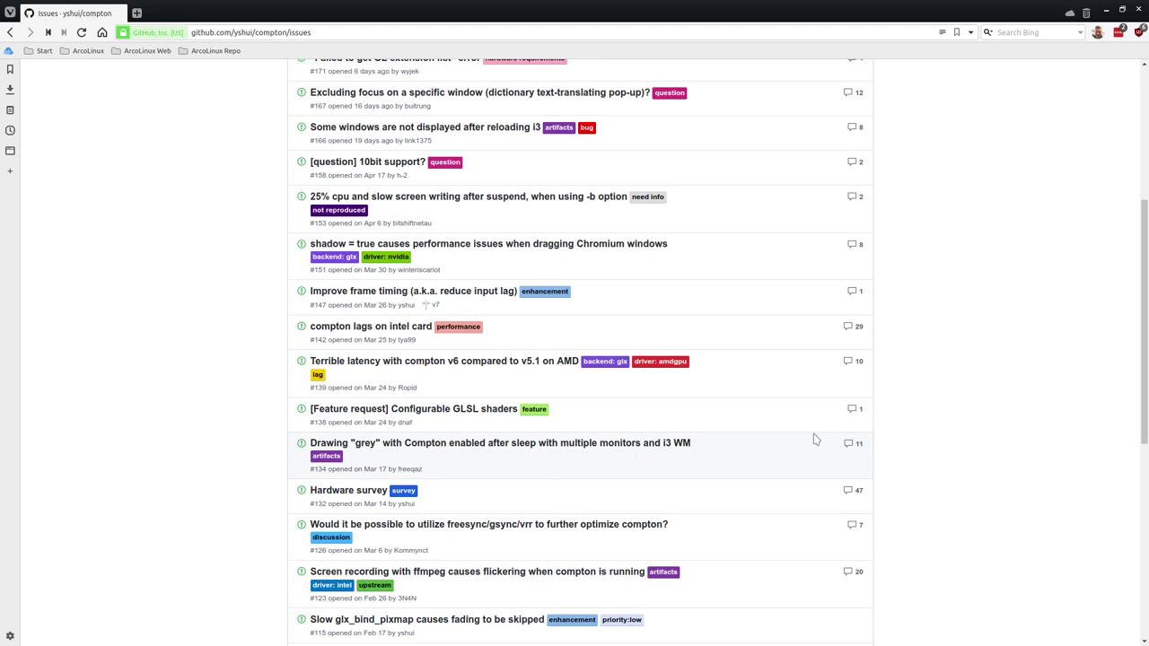
key(super+f)
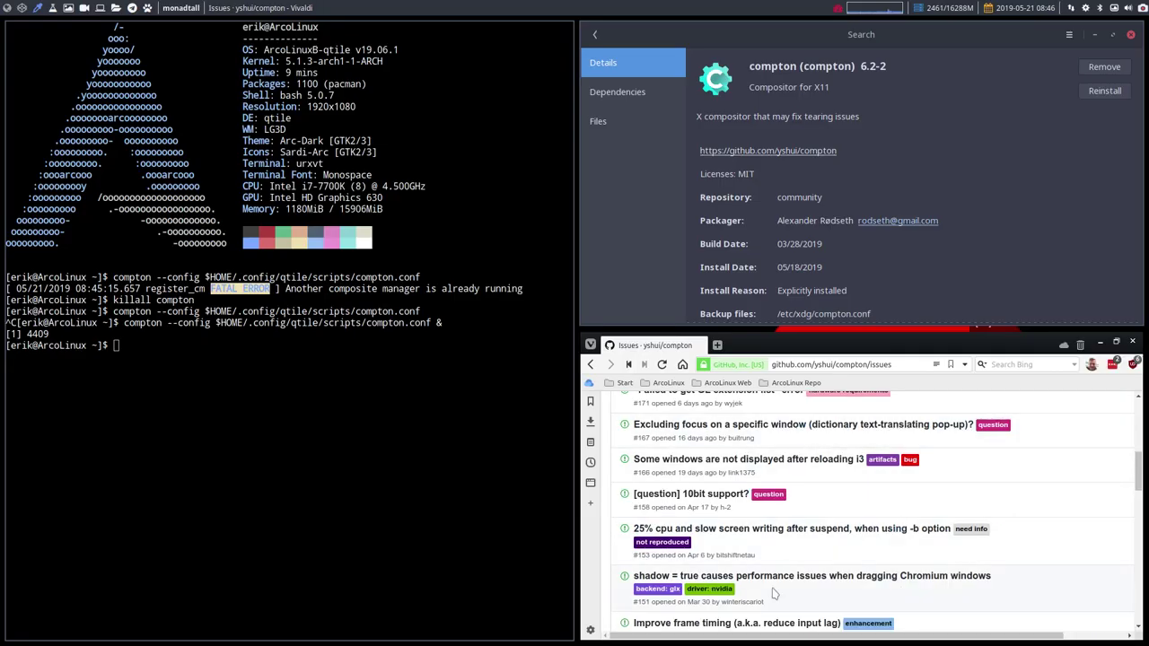
scroll(773, 593, up, 1)
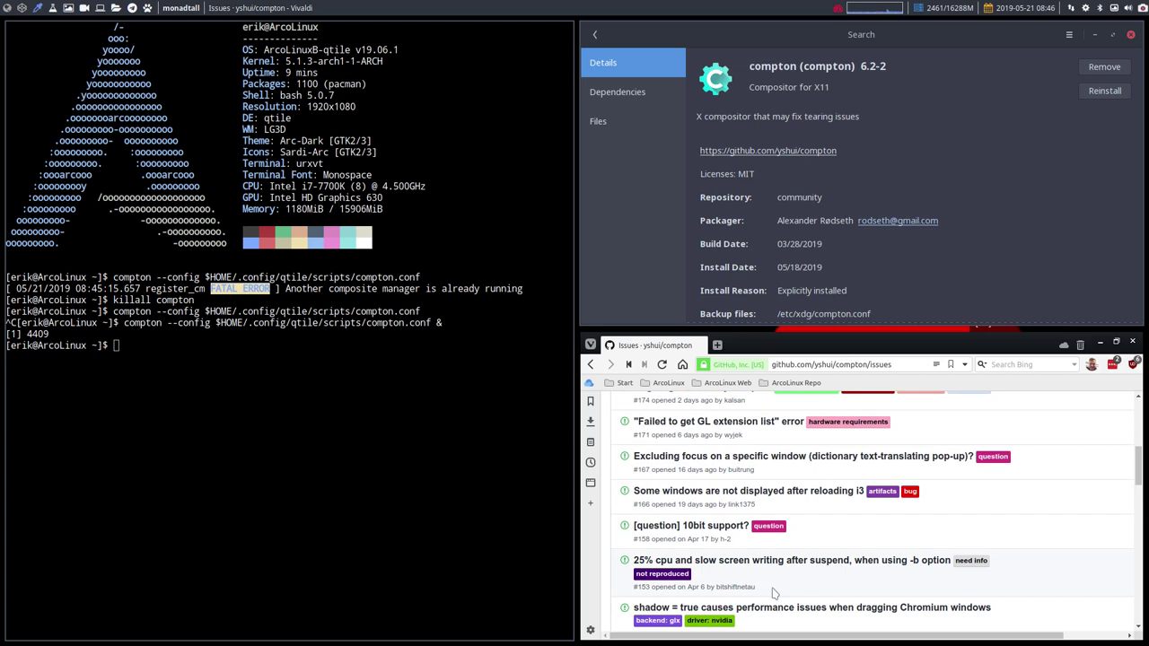